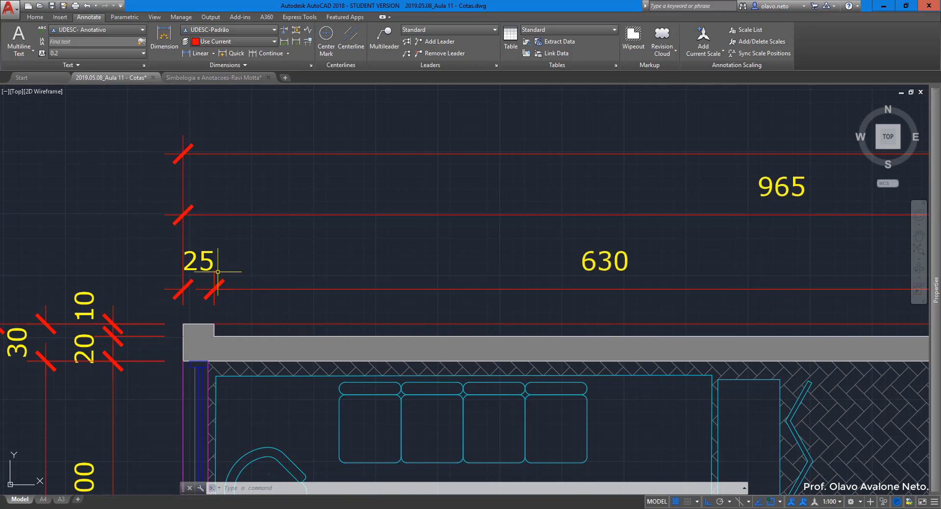
# - Make Standard the current dimension style and place a linear dimension along the plan's upper wall, above the existing dimension rows
pyautogui.scroll(-4, 219, 266)
pyautogui.moveTo(256, 266); pyautogui.dragTo(152, 276, button='middle')
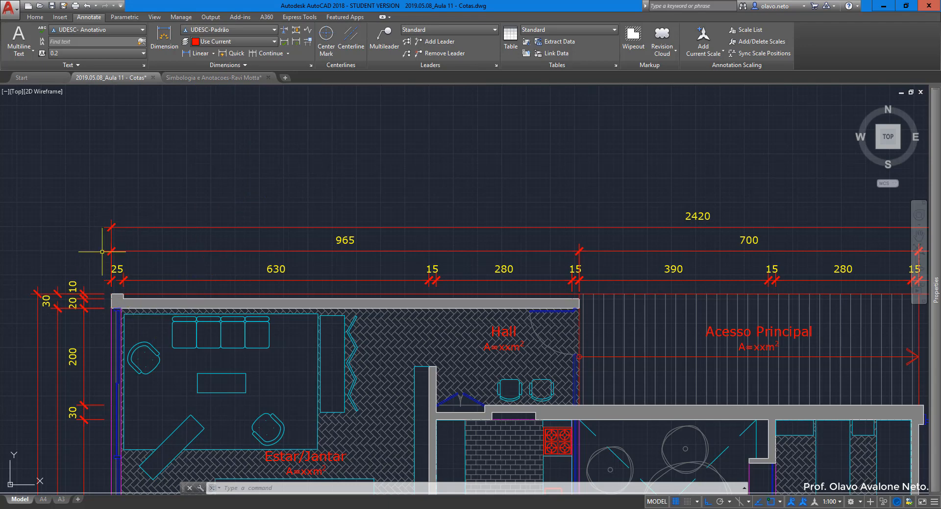
pyautogui.click(193, 32)
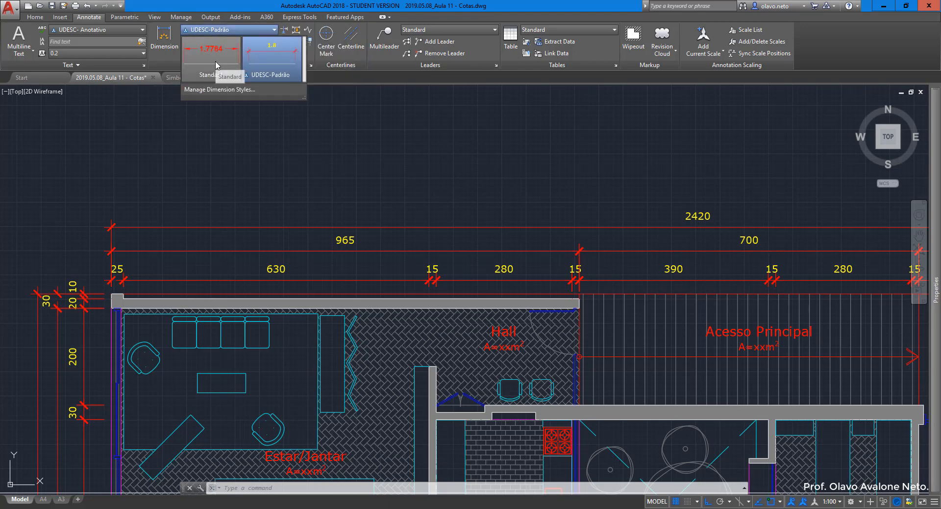
pyautogui.click(215, 61)
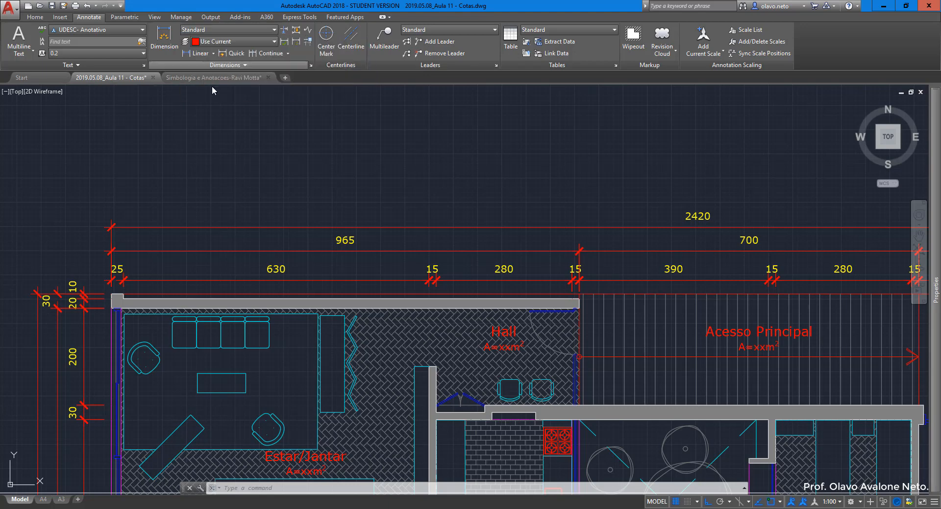
pyautogui.click(197, 54)
pyautogui.click(117, 309)
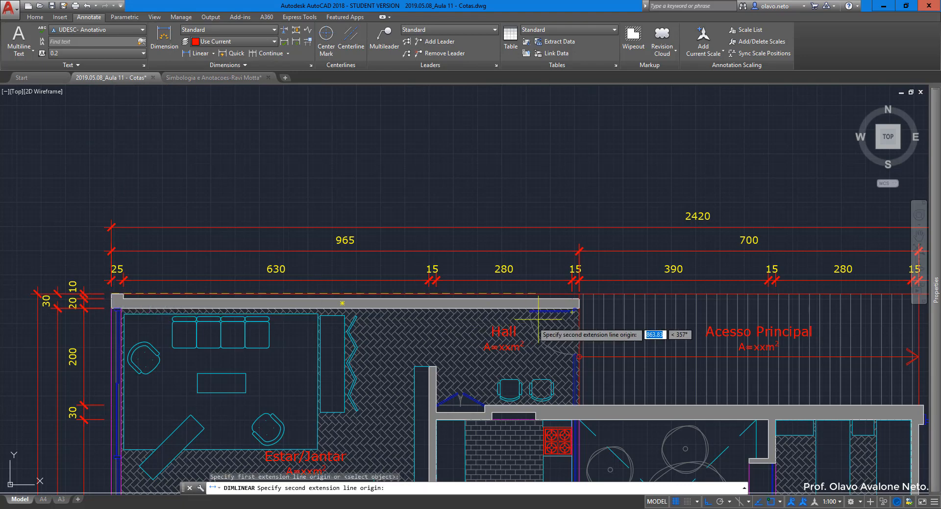
pyautogui.click(578, 308)
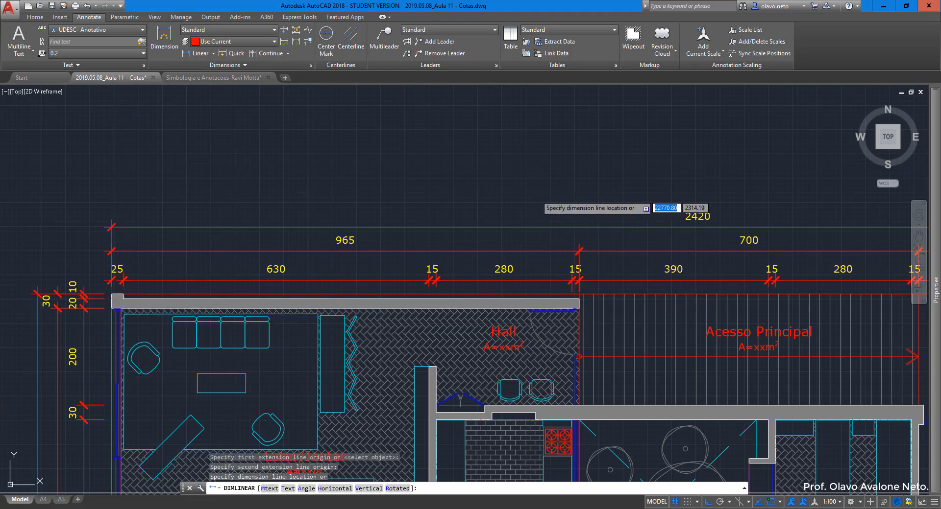
pyautogui.click(536, 196)
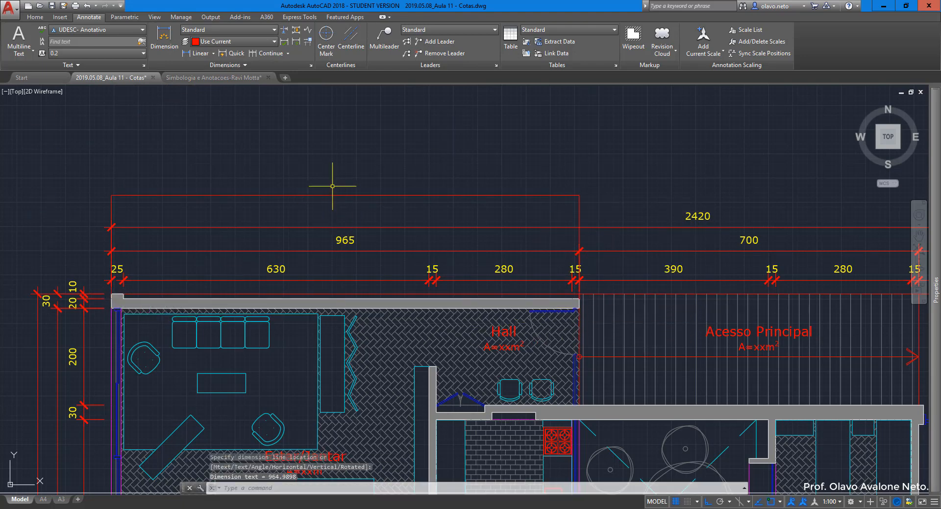
# - Inspect and delete the Standard-style dimension above the upper wall, and make UDESC-Padrão the current dimension style again
pyautogui.scroll(5, 179, 194)
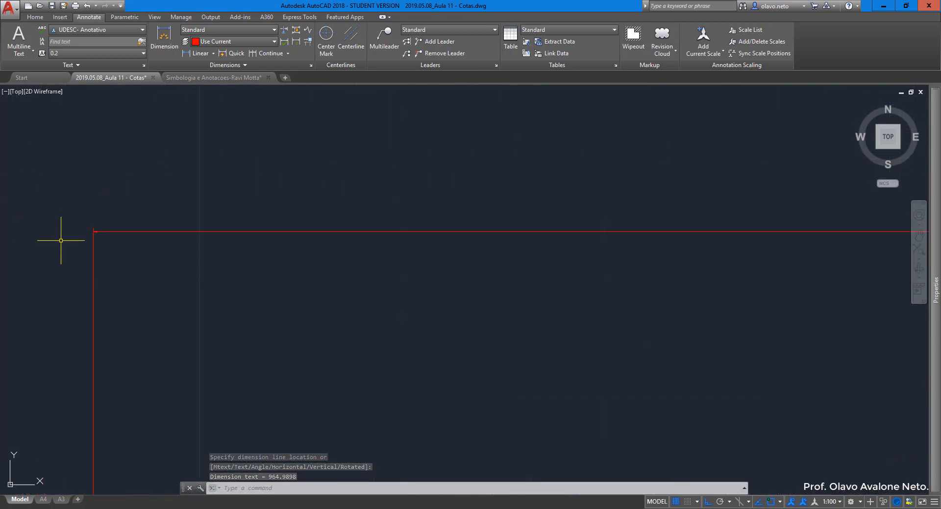
pyautogui.scroll(3, 97, 234)
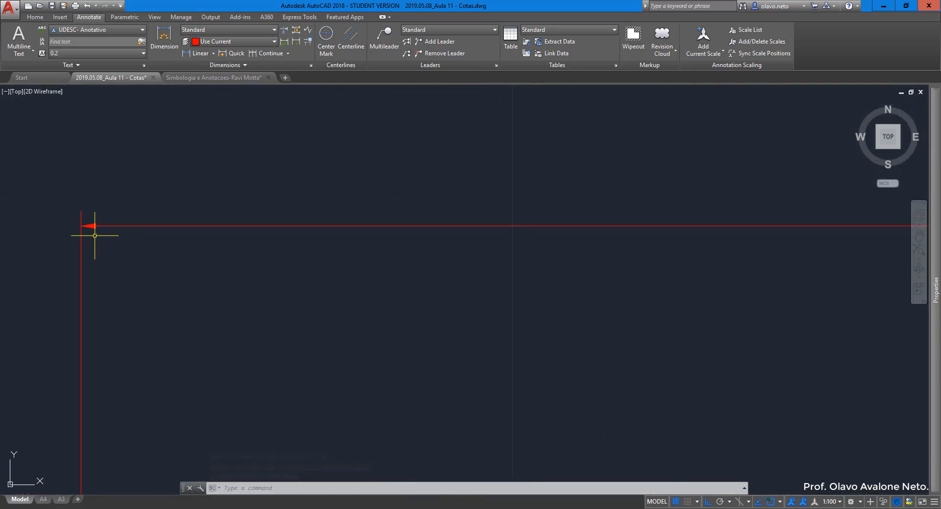
pyautogui.scroll(-5, 95, 236)
pyautogui.scroll(-5, 95, 236)
pyautogui.scroll(7, 190, 240)
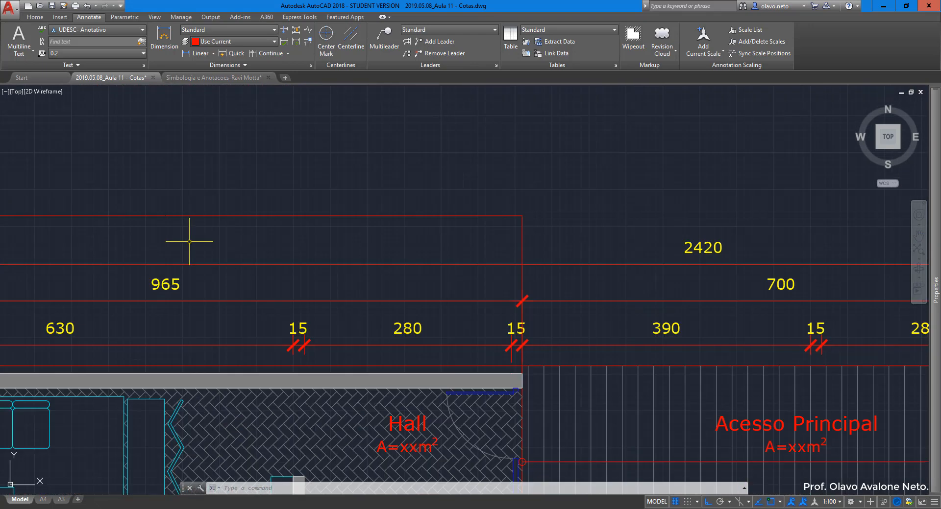
pyautogui.press('Escape')
pyautogui.press('Escape')
pyautogui.click(196, 230)
pyautogui.click(185, 196)
pyautogui.press('Delete')
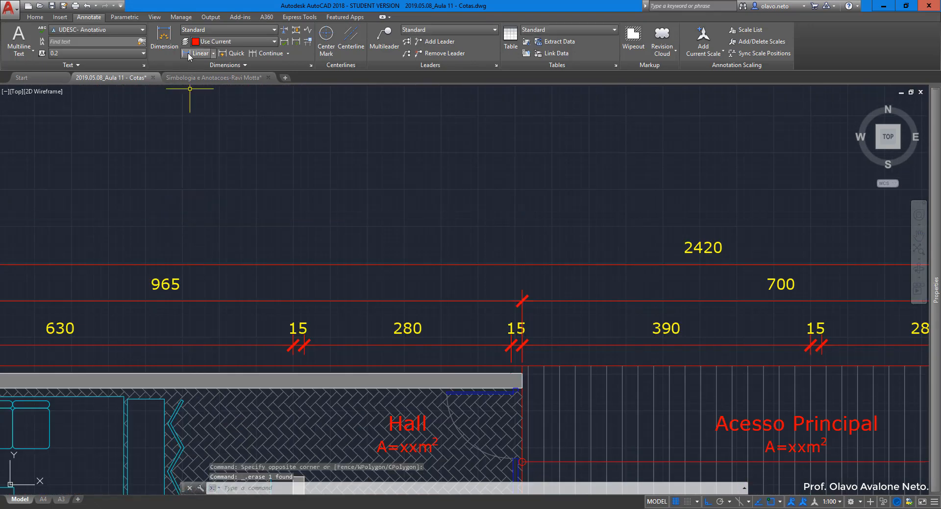
pyautogui.click(212, 31)
pyautogui.click(290, 67)
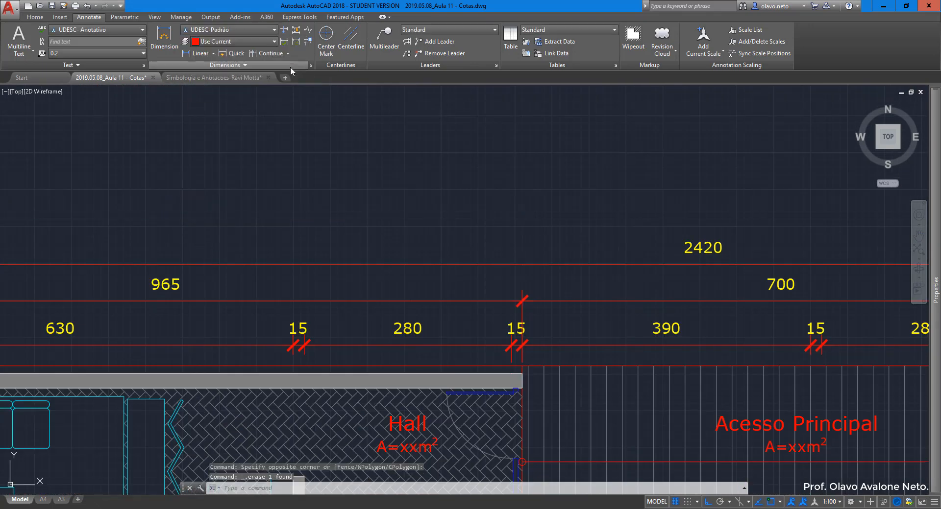
# - Open the UDESC-Padrão dimension style for modification and display its dimension and extension line settings
pyautogui.click(250, 31)
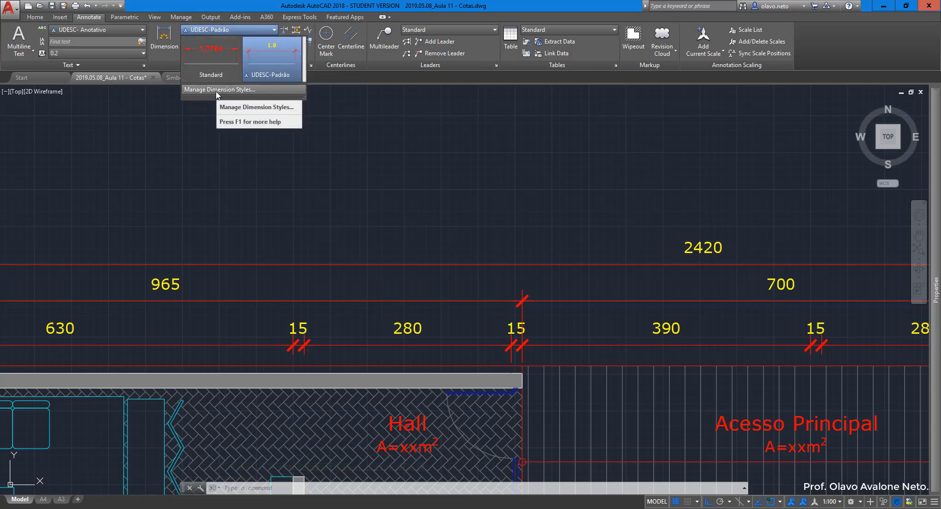
pyautogui.click(216, 90)
pyautogui.moveTo(484, 175); pyautogui.dragTo(403, 113)
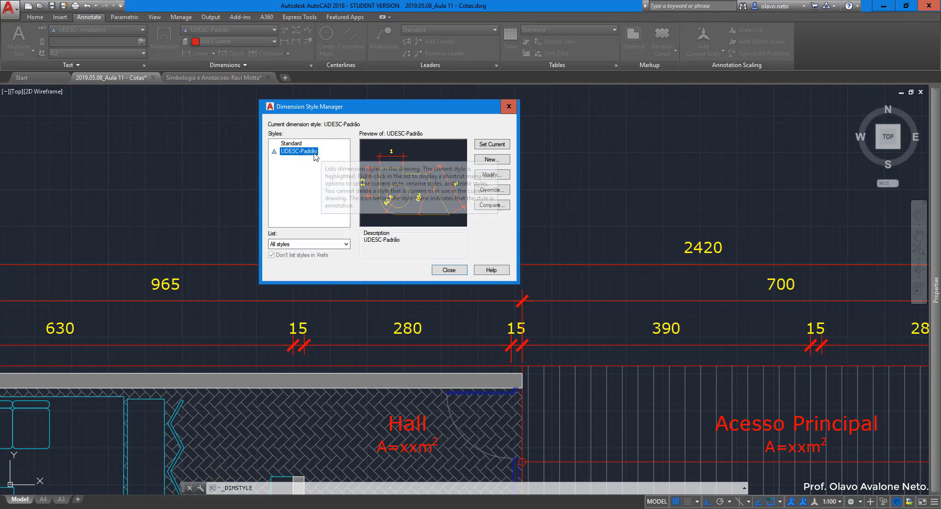
pyautogui.click(498, 176)
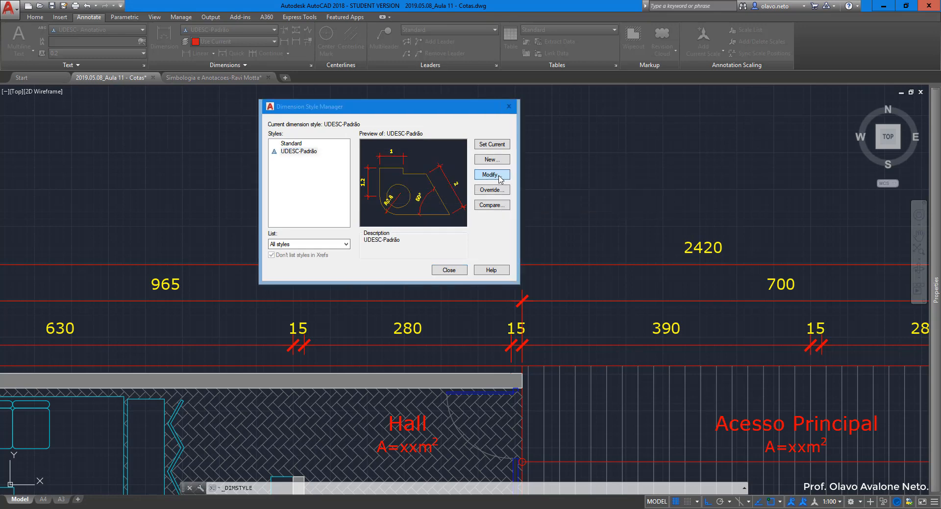
pyautogui.moveTo(121, 61); pyautogui.dragTo(354, 65)
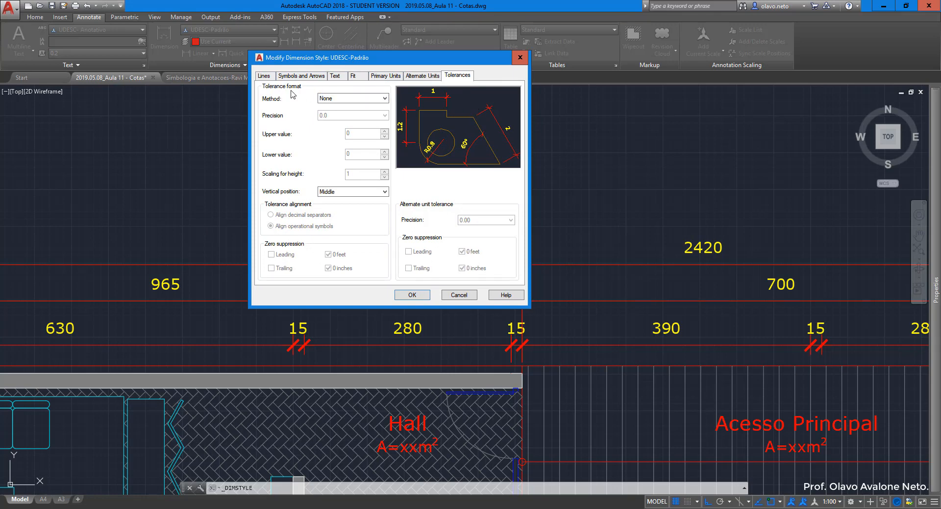
pyautogui.click(263, 77)
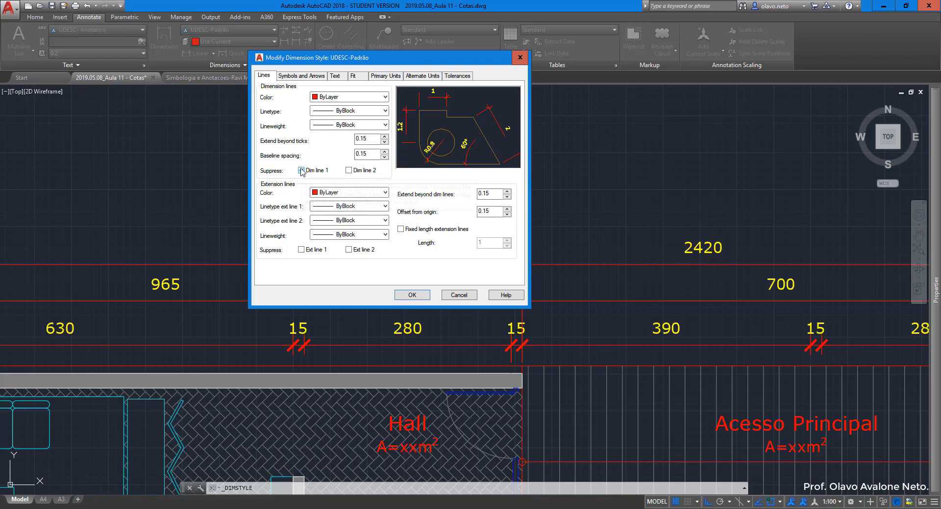
# - Try suppressing dimension line 1, dimension line 2 and extension line 1 one at a time, turning each suppression off again
pyautogui.click(300, 171)
pyautogui.click(301, 170)
pyautogui.click(348, 171)
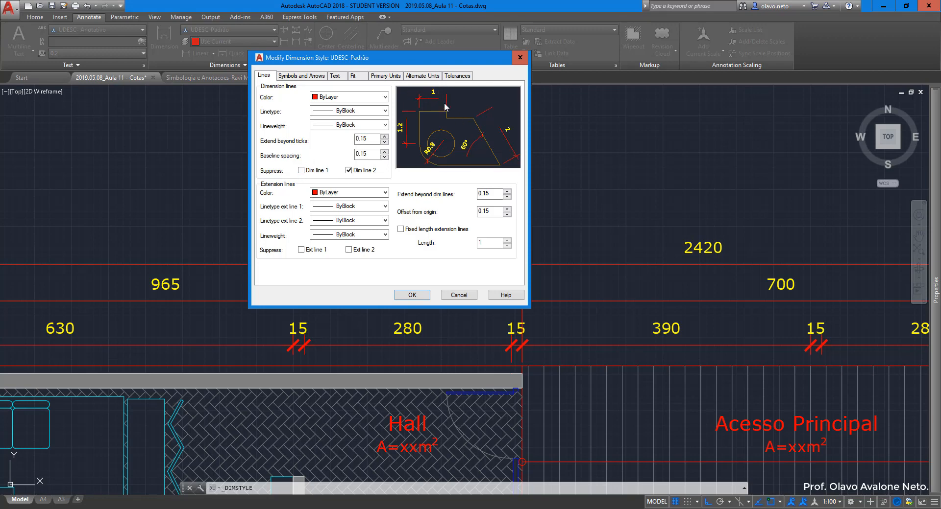
pyautogui.click(348, 170)
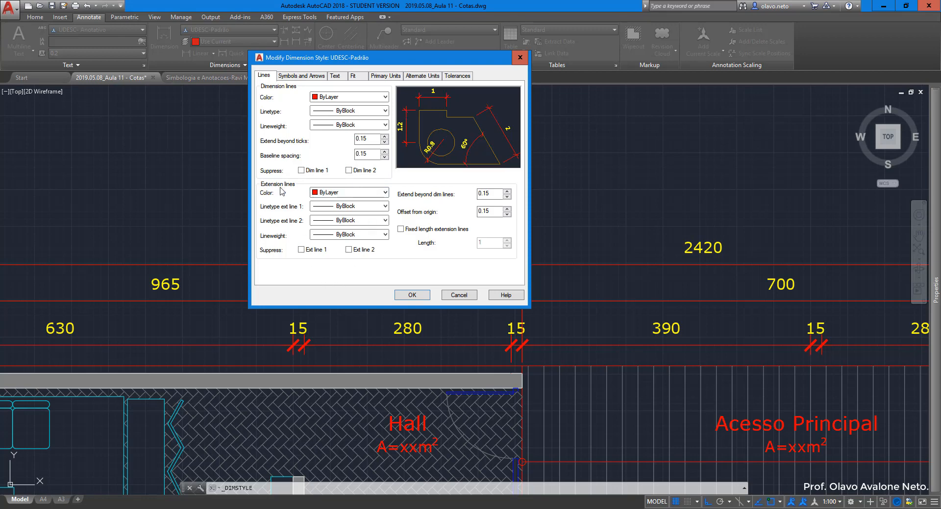
pyautogui.click(301, 250)
pyautogui.click(302, 250)
# - Try Yellow as the extension line color and return the color to ByLayer
pyautogui.click(368, 193)
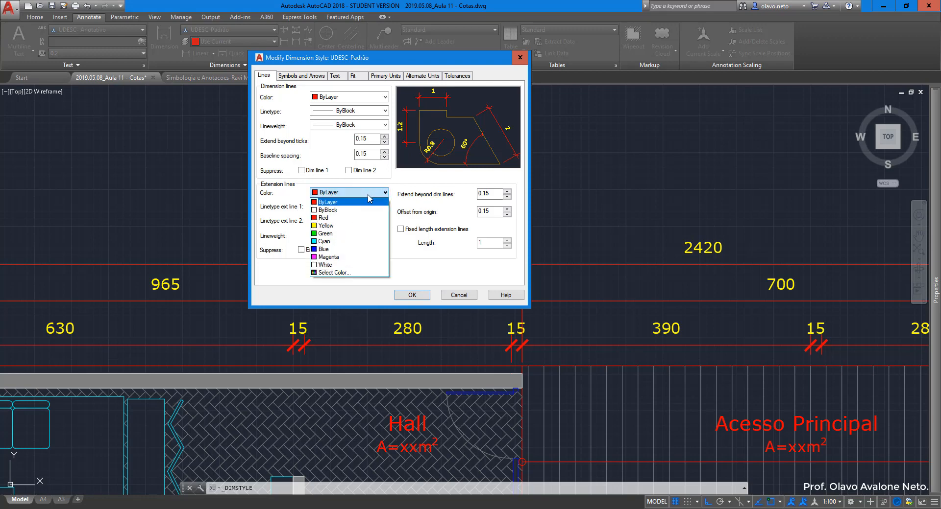
pyautogui.click(358, 226)
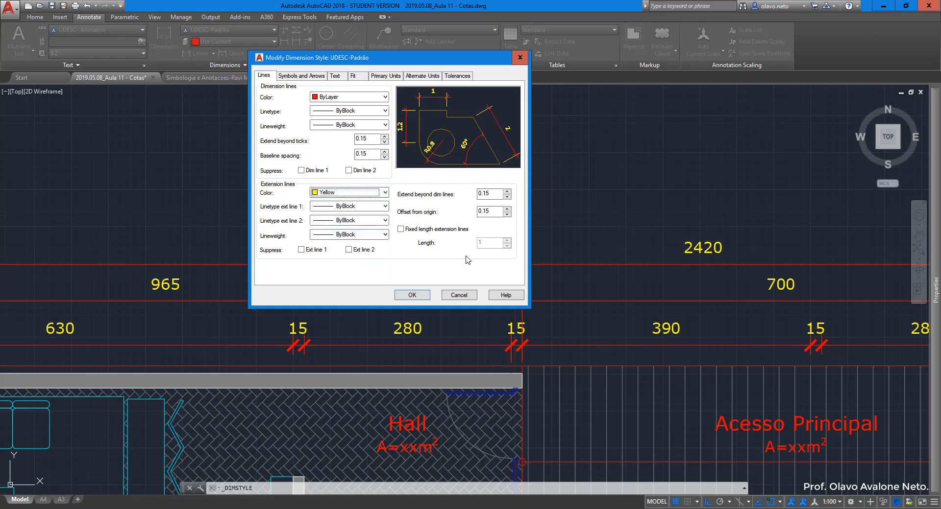
pyautogui.click(385, 192)
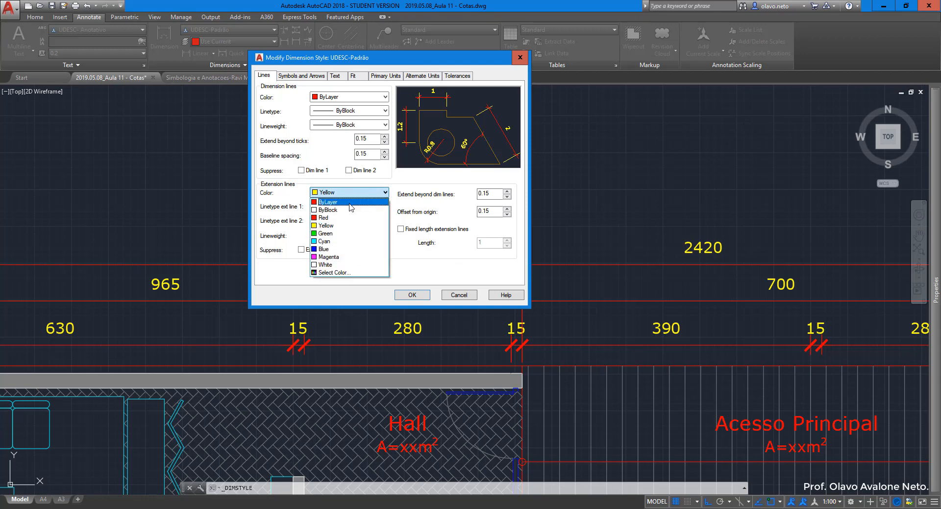
pyautogui.click(343, 201)
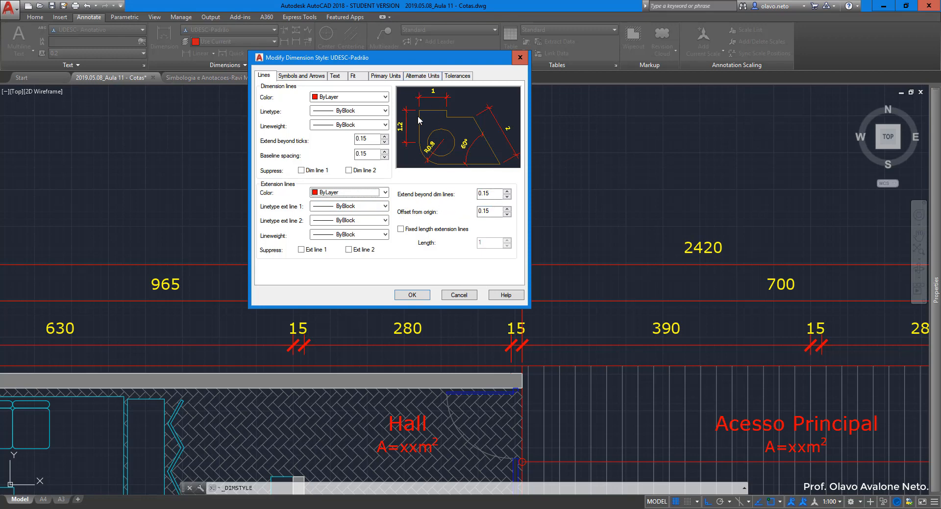
# - Set the extension lines' offset from origin to 0.15 and display the style's symbol and arrow settings
pyautogui.doubleClick(493, 210)
pyautogui.write('0,15')
pyautogui.click(313, 75)
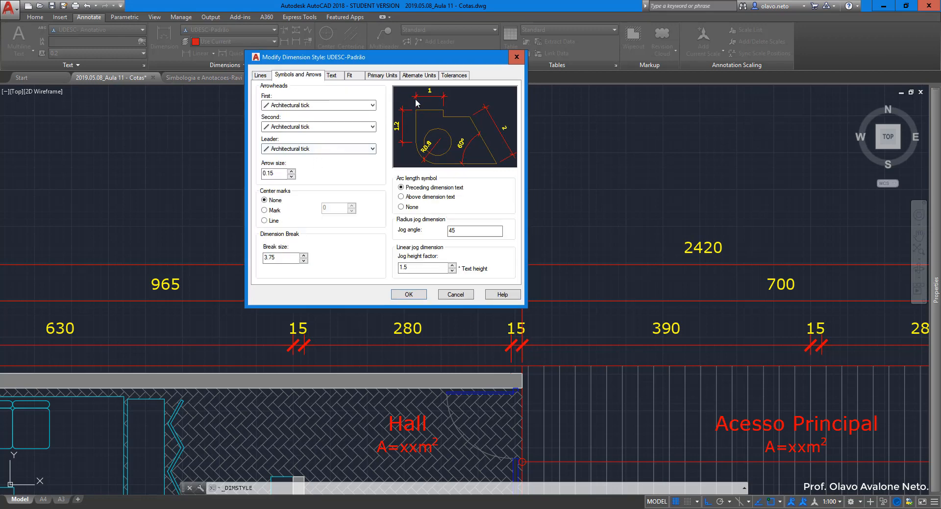
# - Try Dot small and Dot as the dimension arrowheads, and return both arrowheads to Architectural tick
pyautogui.click(349, 106)
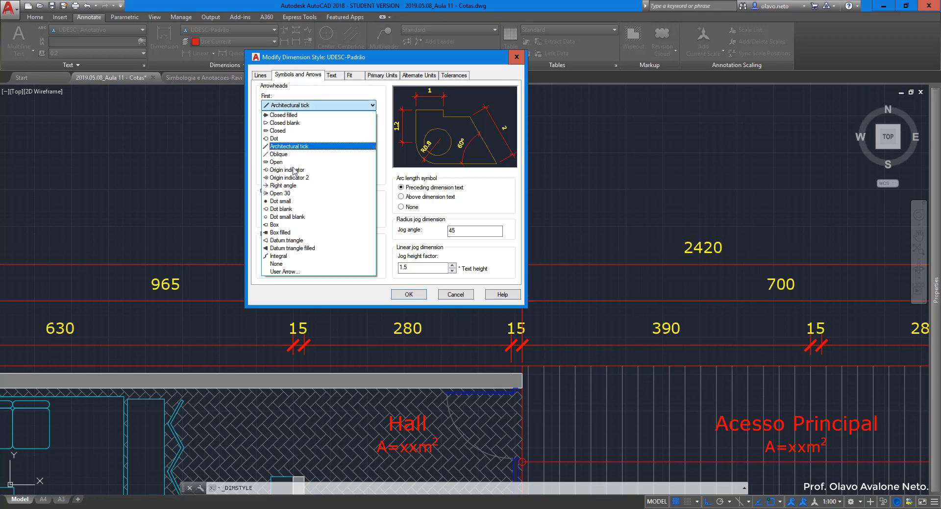
pyautogui.click(289, 201)
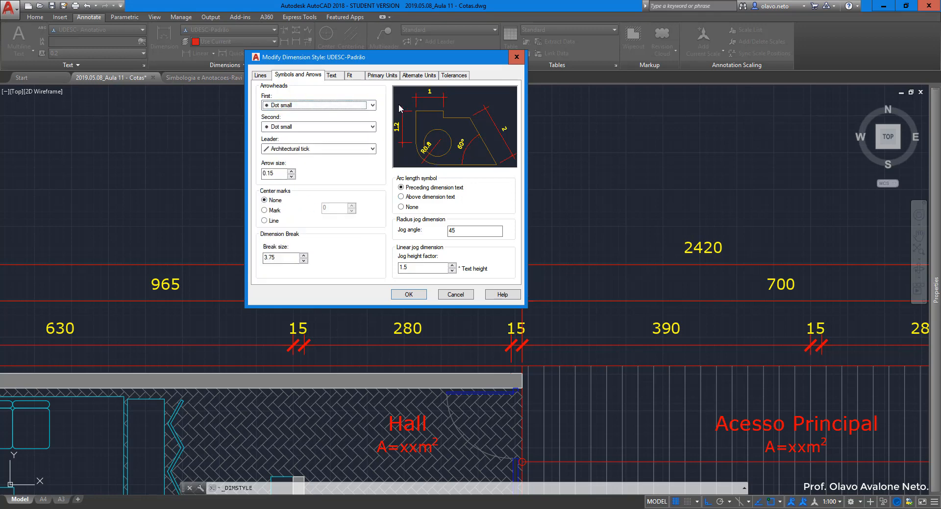
pyautogui.click(345, 105)
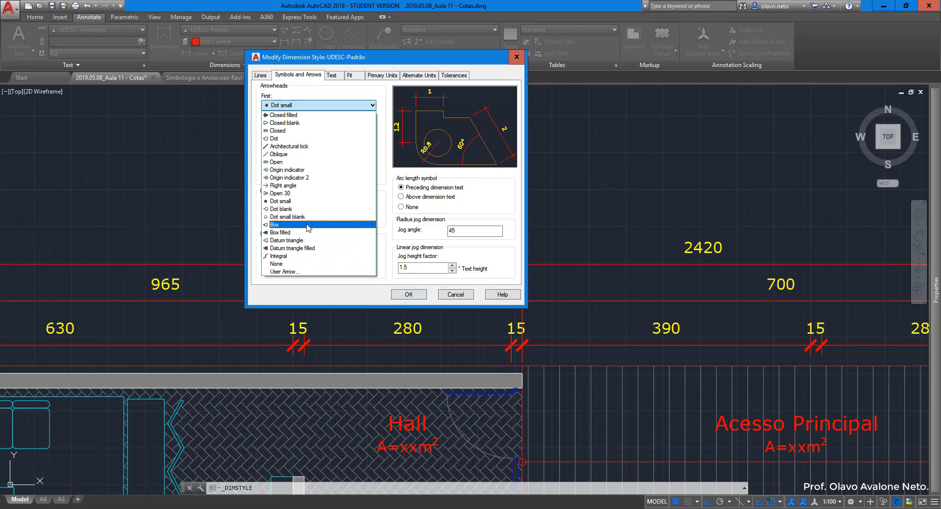
pyautogui.click(323, 138)
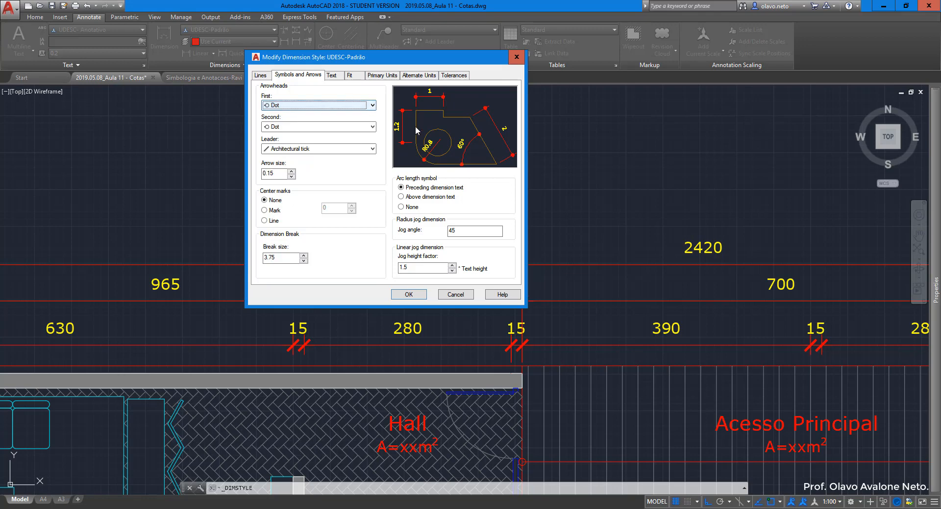
pyautogui.click(304, 106)
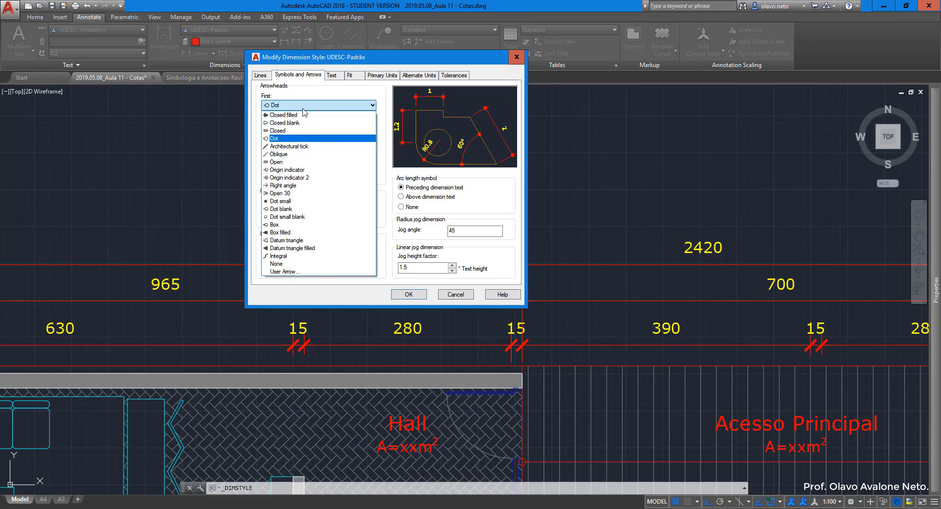
pyautogui.click(300, 146)
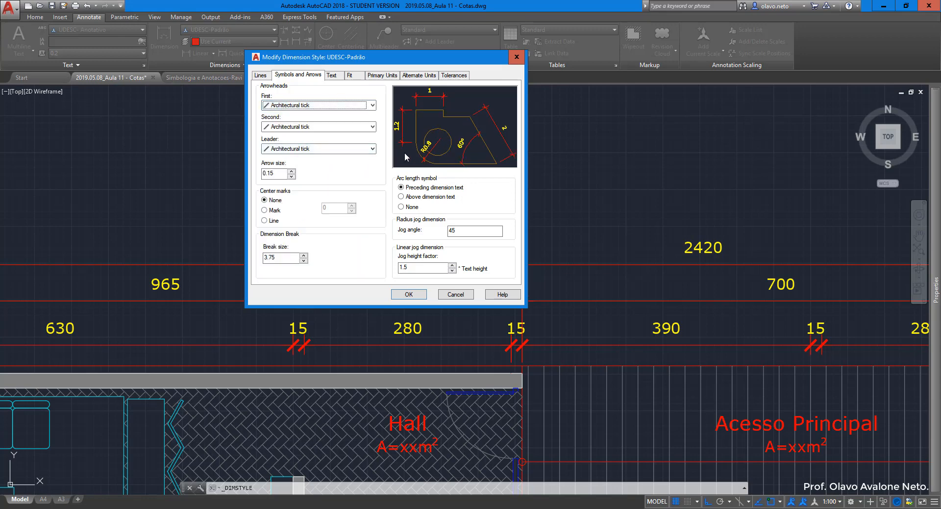
# - Try Dot as the leader arrowhead and return it to Architectural tick
pyautogui.click(350, 146)
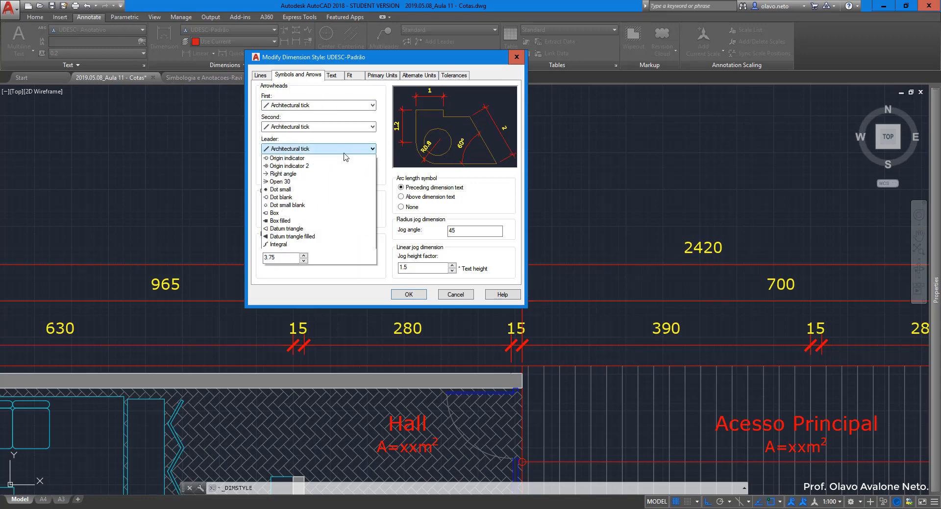
pyautogui.press('Up')
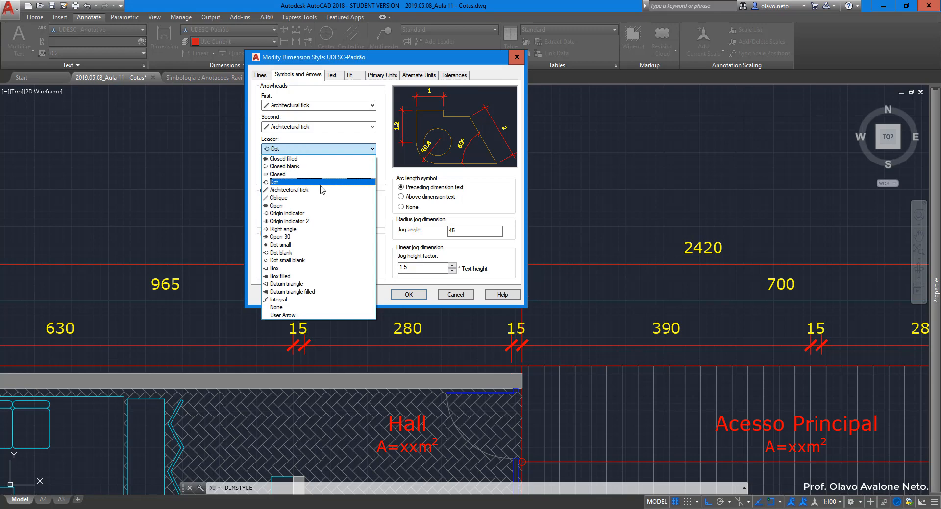
pyautogui.press('Return')
pyautogui.click(324, 150)
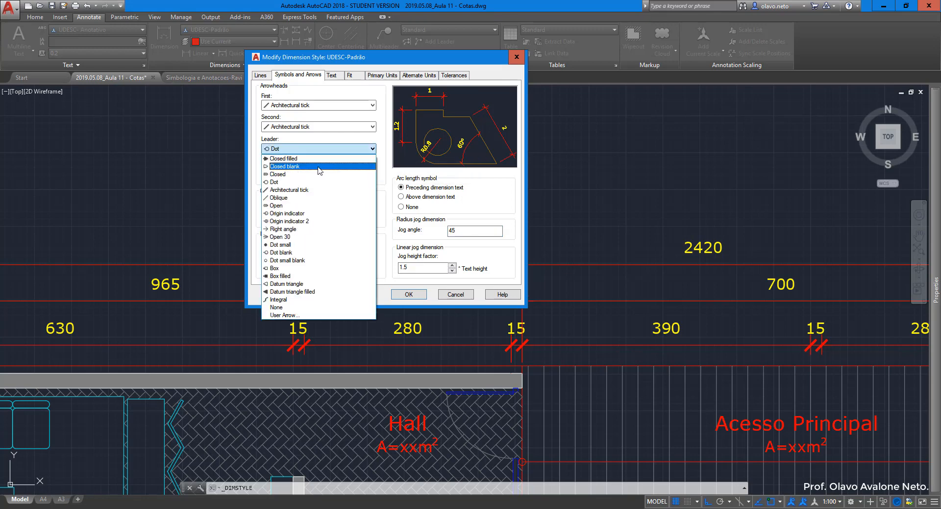
pyautogui.click(320, 191)
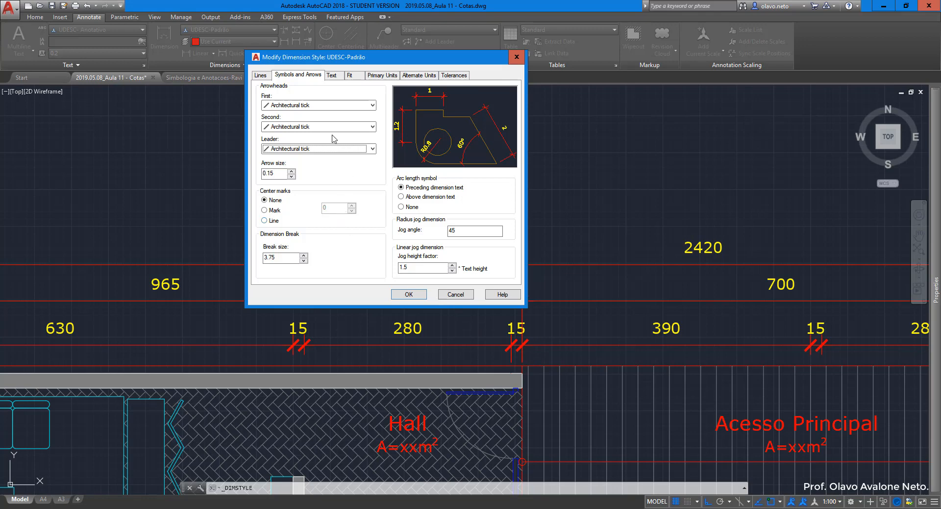
# - Open the style's text height for editing in the text settings, and display the fit options
pyautogui.click(332, 76)
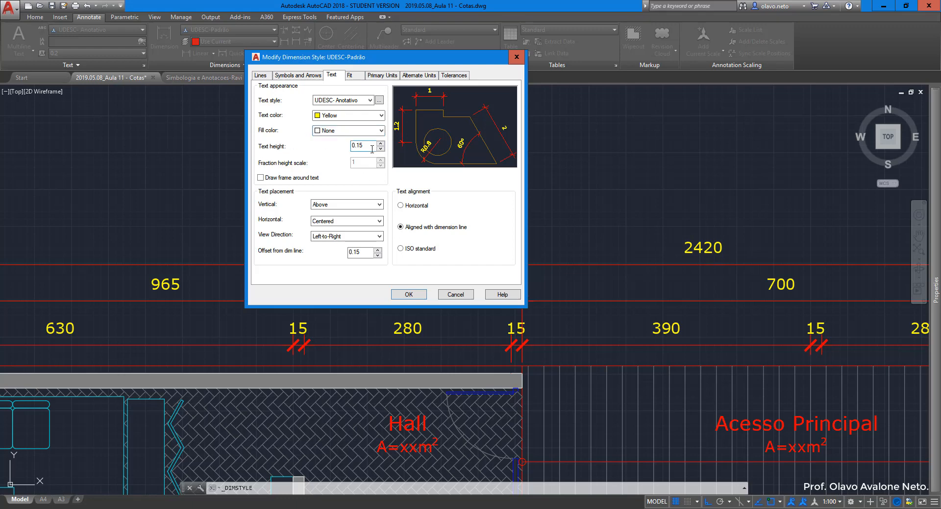
pyautogui.moveTo(372, 150); pyautogui.dragTo(349, 151)
pyautogui.press('BackSpace')
pyautogui.press('Return')
pyautogui.click(366, 87)
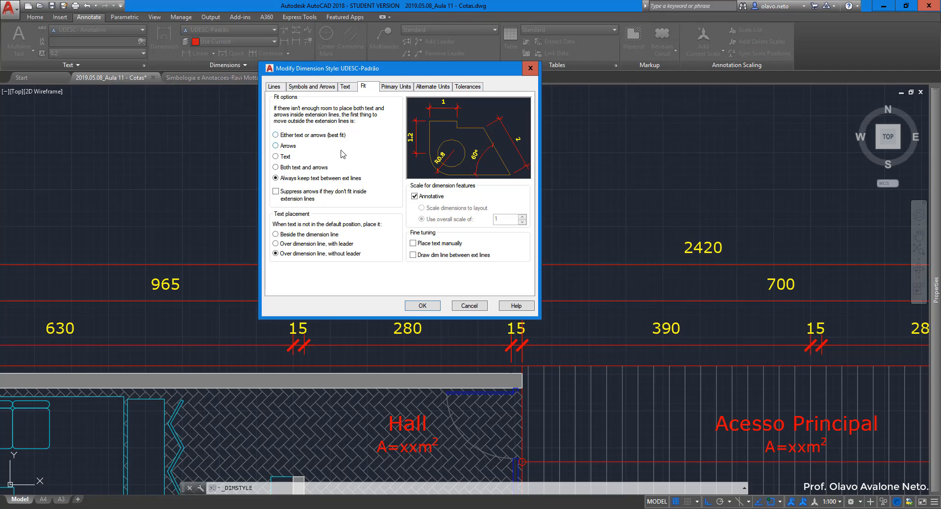
# - Try the other fit options and text placement with leader, and return to Always keep text between ext lines and Over dimension line, without leader
pyautogui.click(275, 135)
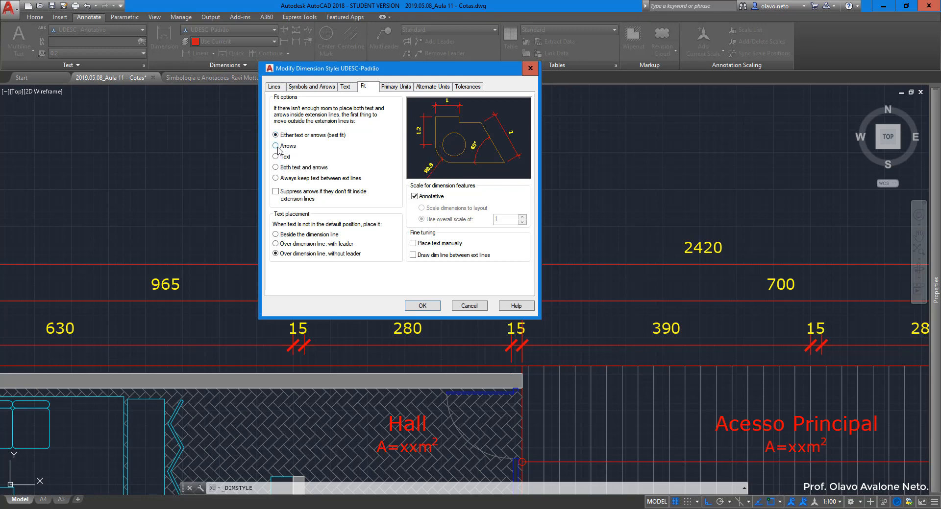
pyautogui.click(276, 146)
pyautogui.click(276, 157)
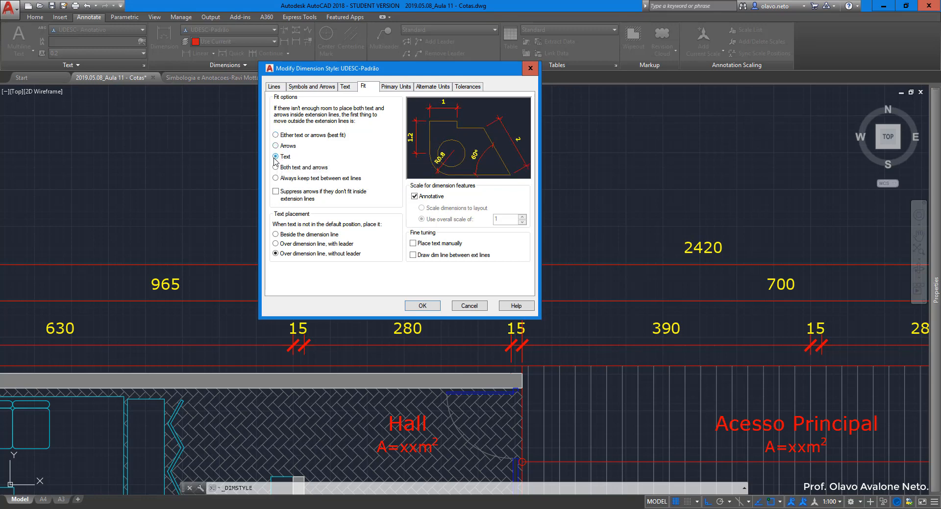
pyautogui.click(276, 167)
pyautogui.click(275, 244)
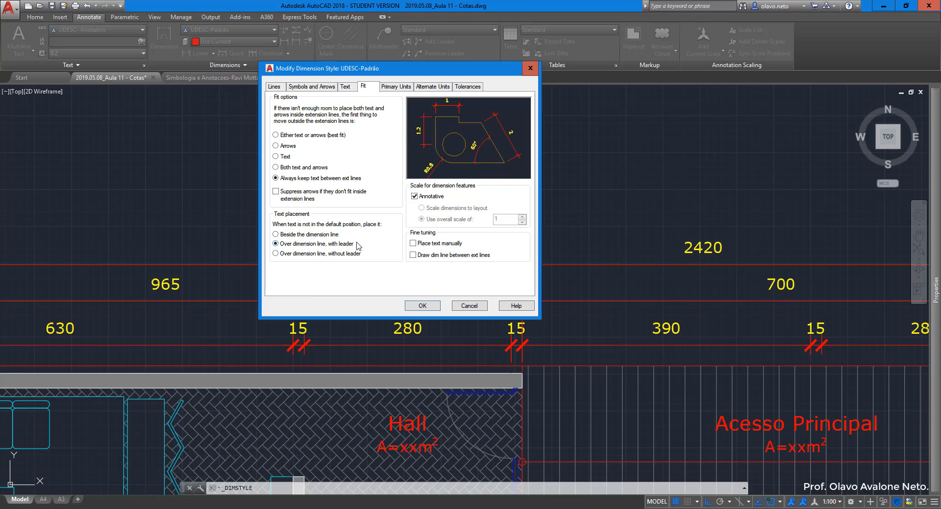
pyautogui.click(275, 254)
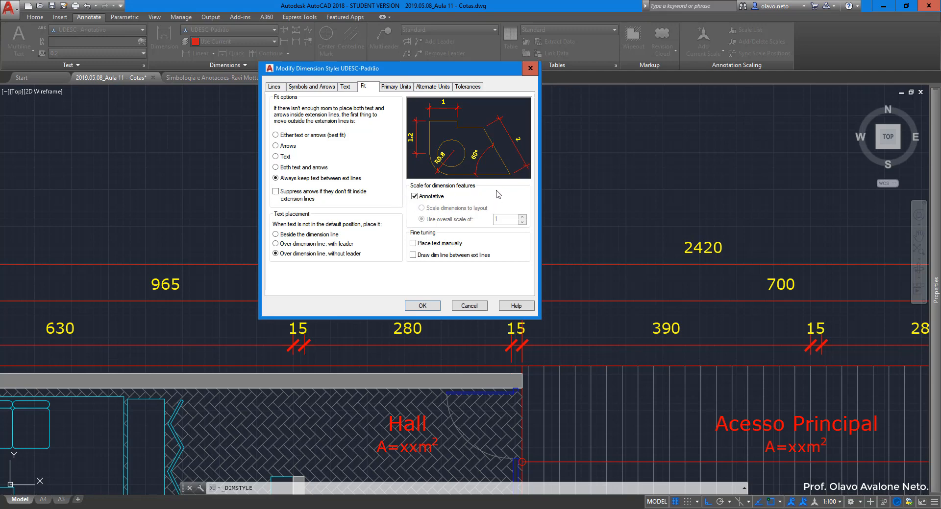
# - Review the primary units, and try displaying alternate units in Architectural format before turning their display off
pyautogui.click(392, 87)
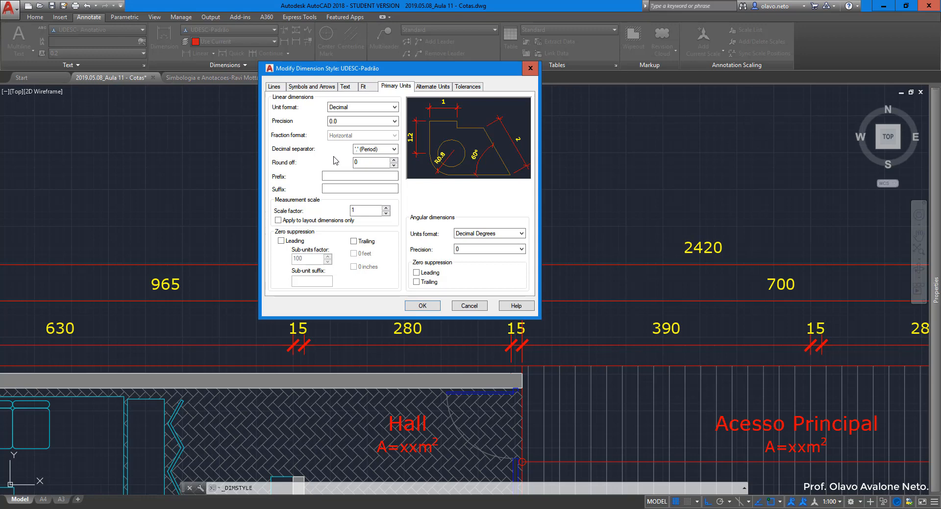
pyautogui.click(432, 87)
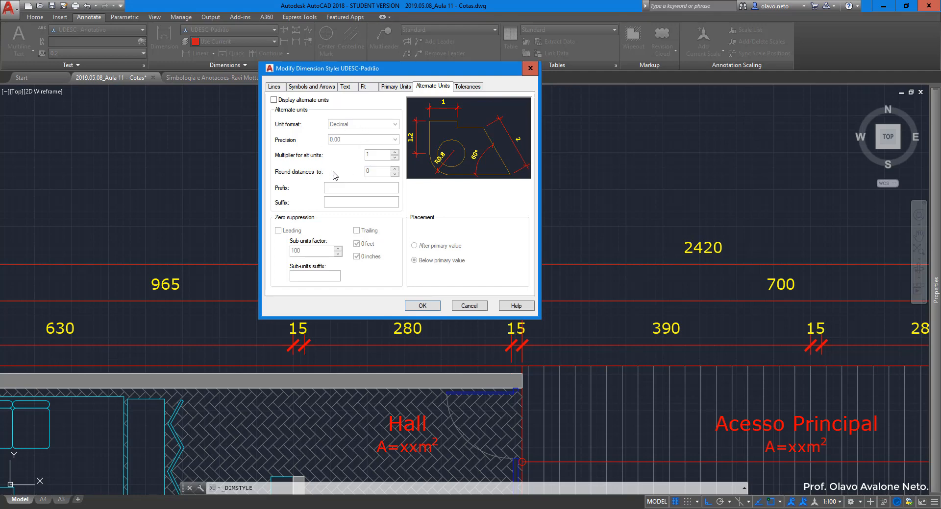
pyautogui.click(274, 100)
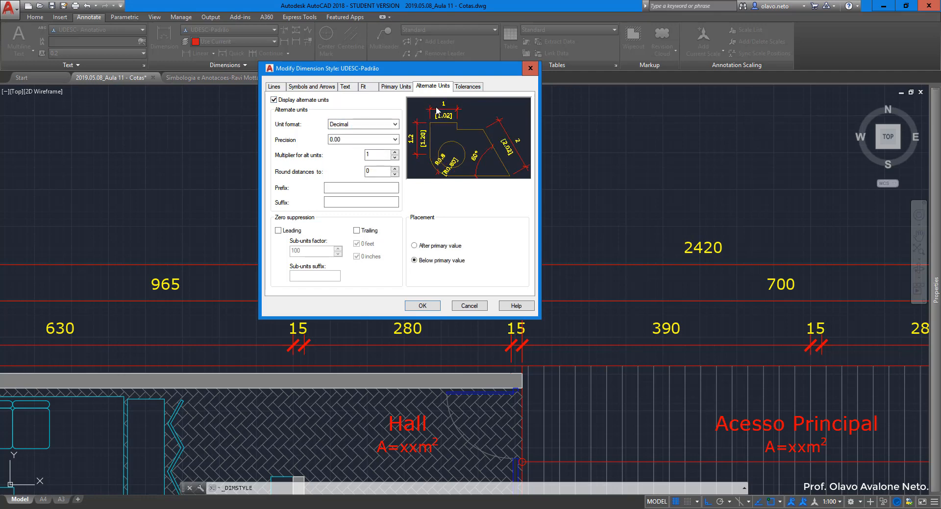
pyautogui.click(385, 124)
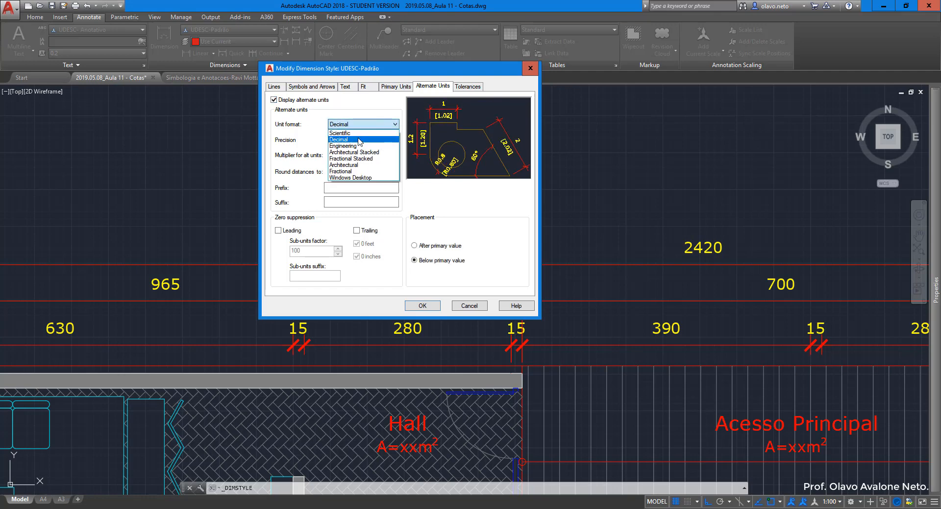
pyautogui.click(375, 165)
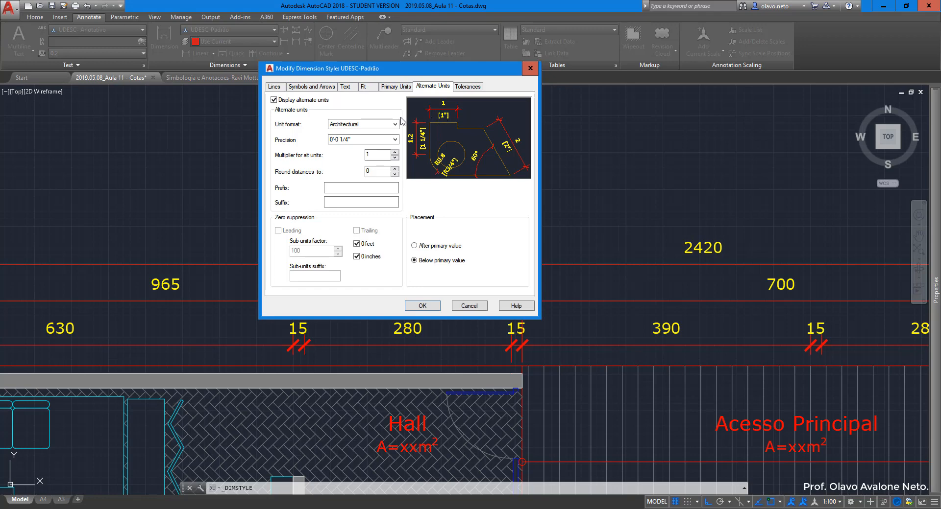
pyautogui.click(273, 99)
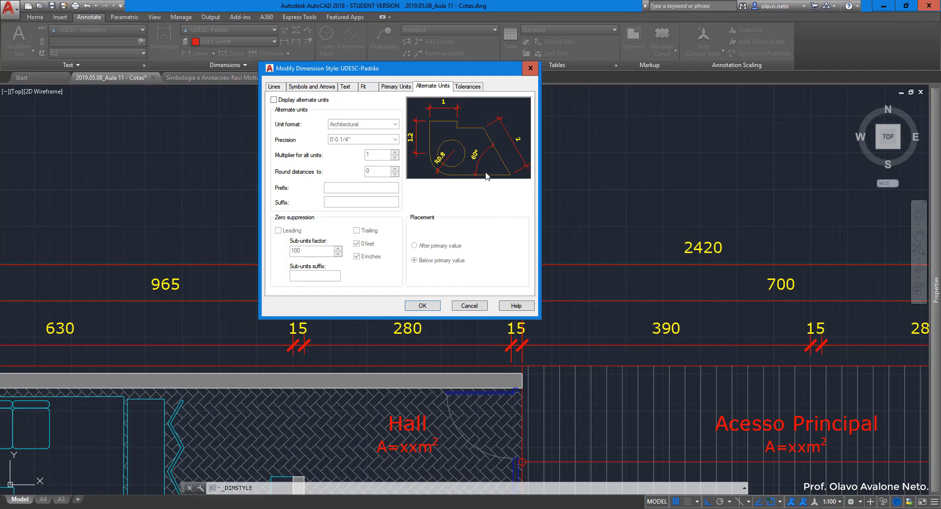
# - Review the available tolerance methods without changing the method, and display the dimension text settings
pyautogui.click(463, 88)
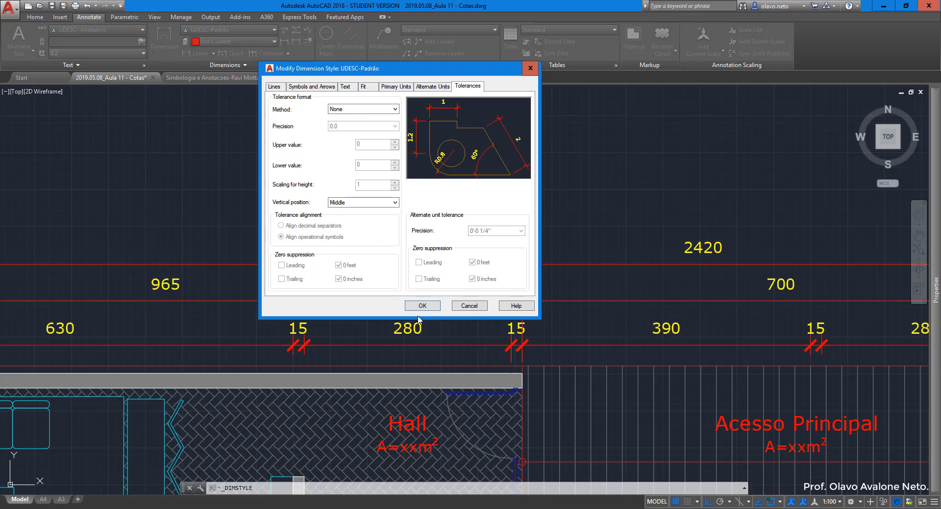
pyautogui.click(382, 110)
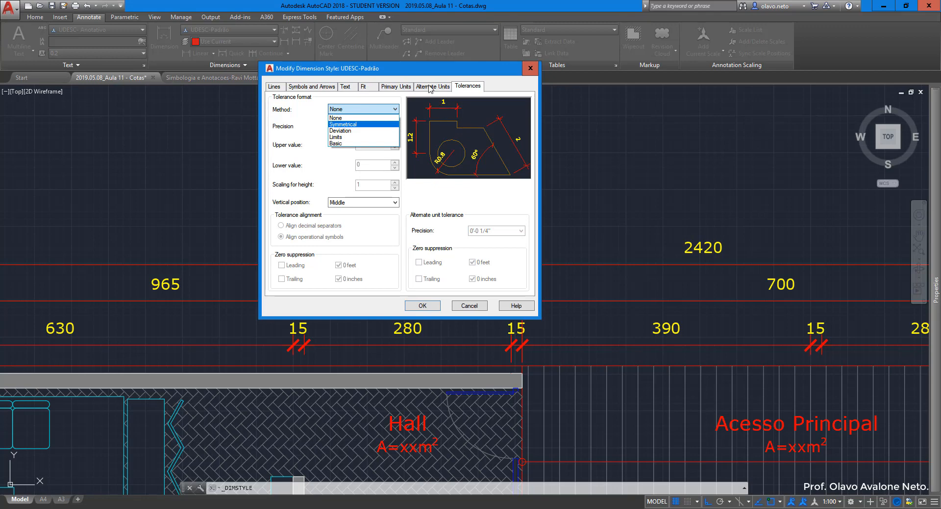
pyautogui.click(297, 110)
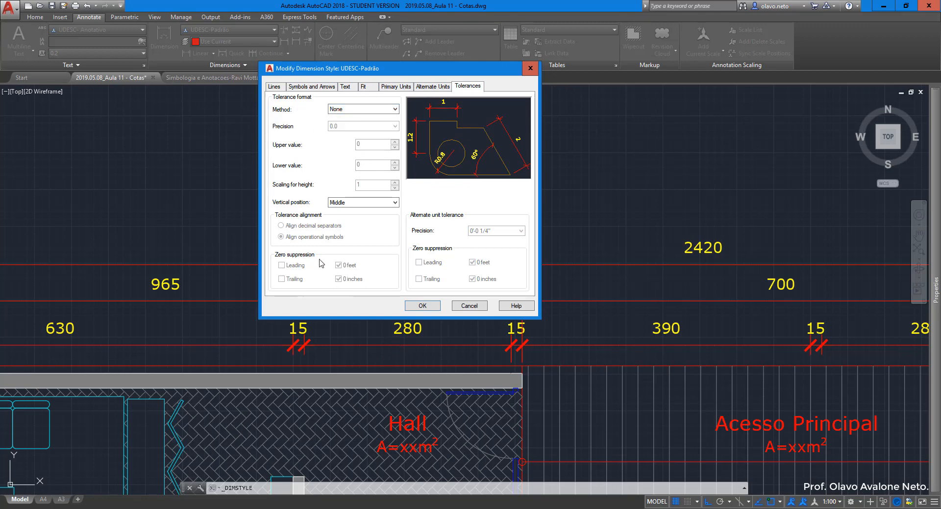
pyautogui.click(349, 88)
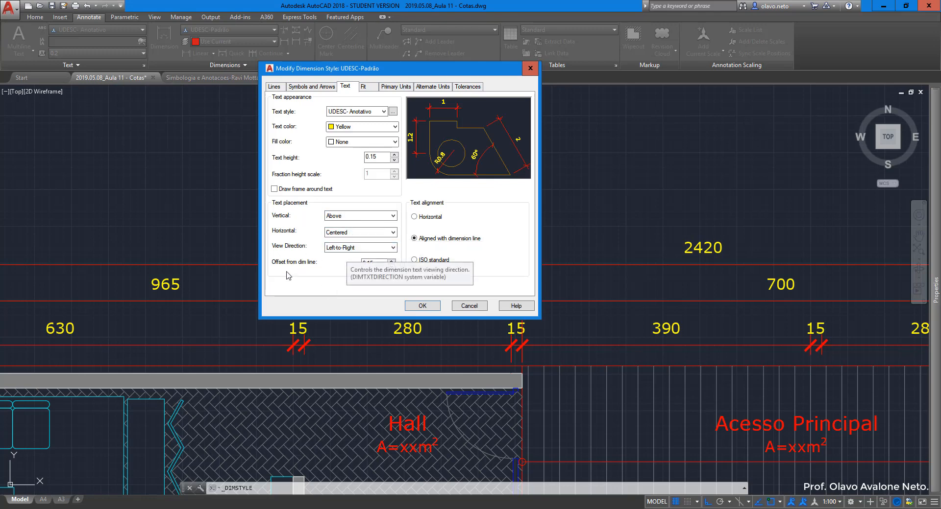
# - Try leading and trailing zero suppression for the linear dimensions in the primary units, and leave both options off
pyautogui.click(394, 87)
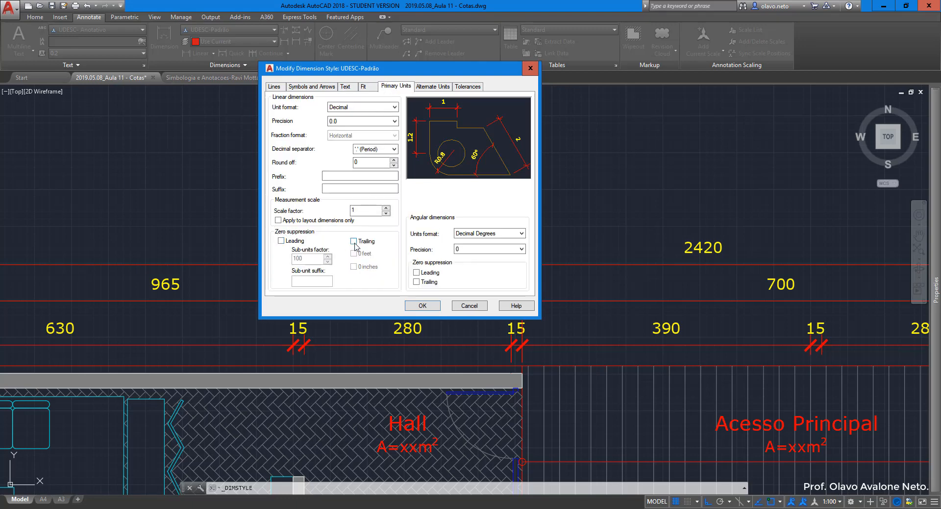
pyautogui.click(281, 241)
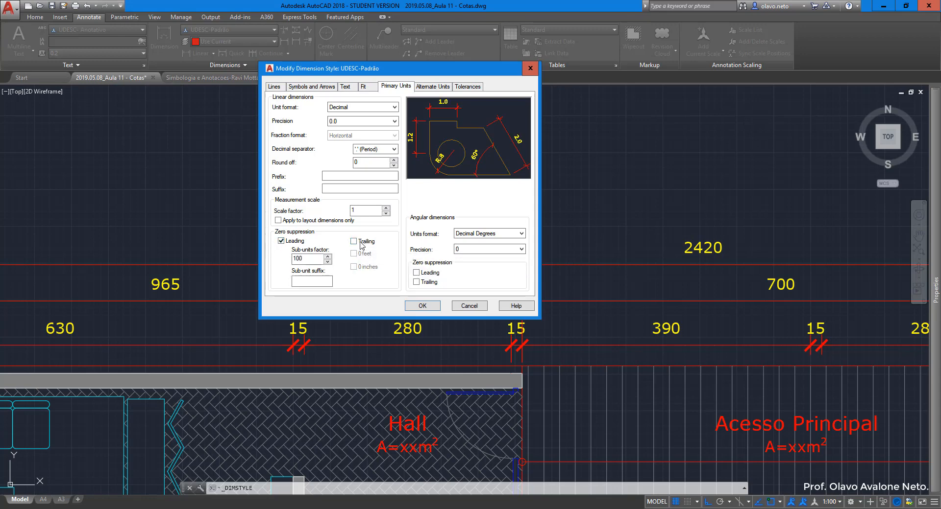
pyautogui.click(281, 241)
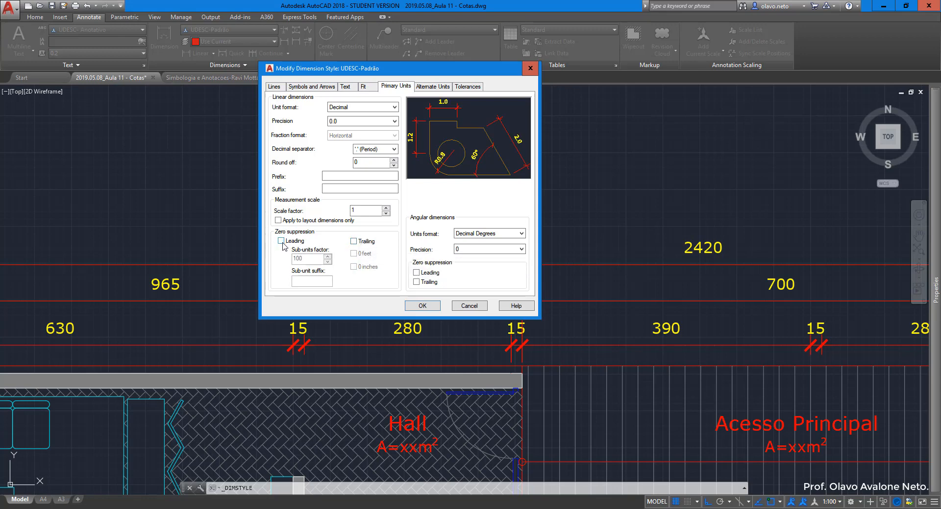
pyautogui.click(281, 241)
pyautogui.click(281, 241)
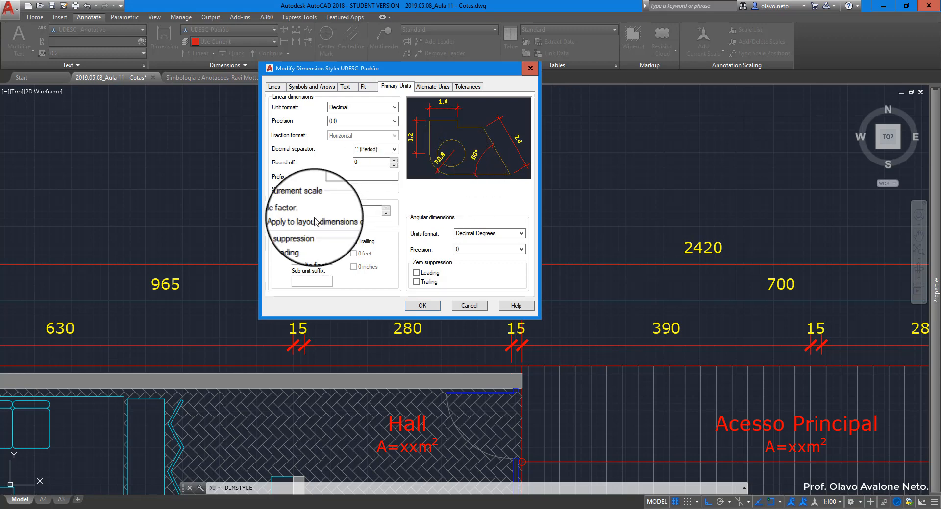
pyautogui.click(281, 241)
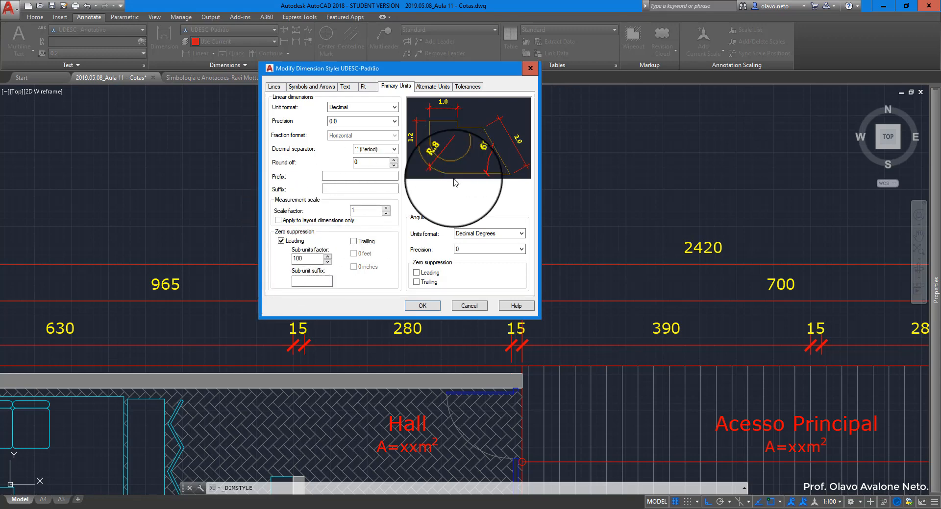
pyautogui.click(281, 241)
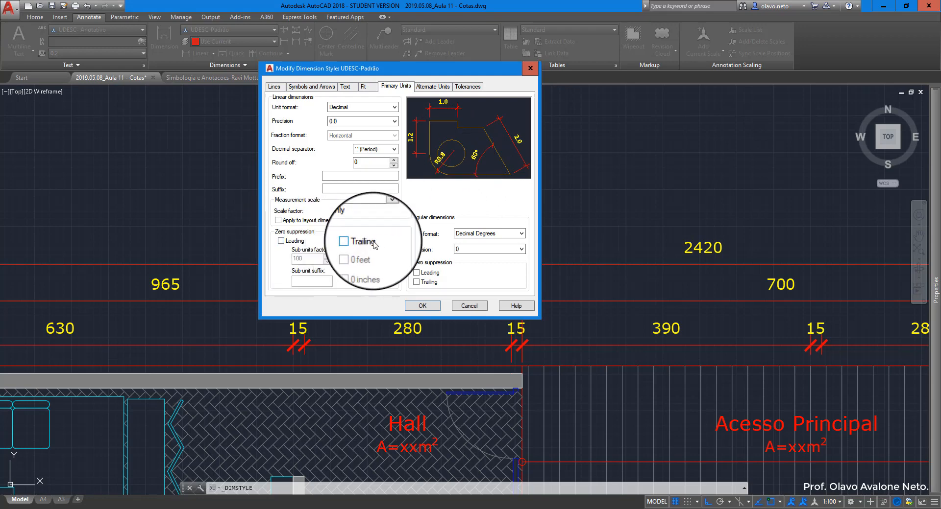
pyautogui.click(352, 241)
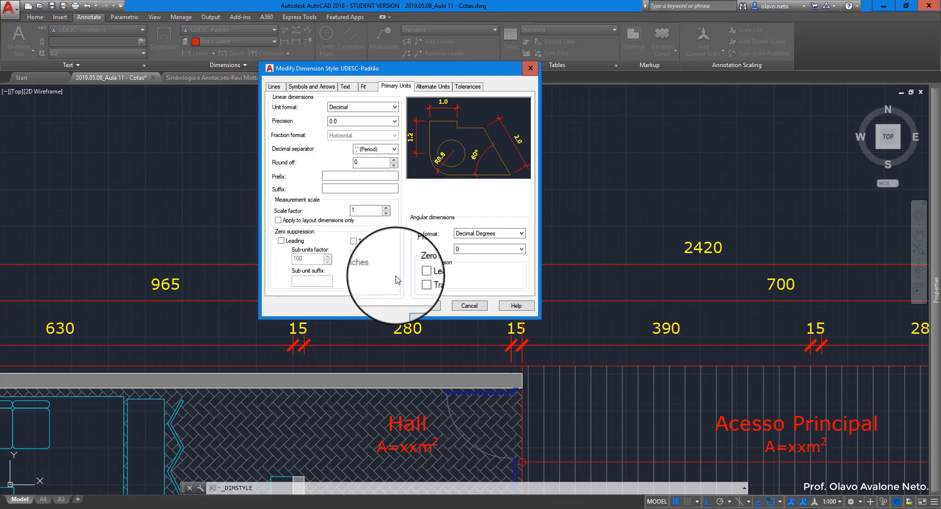
pyautogui.click(352, 241)
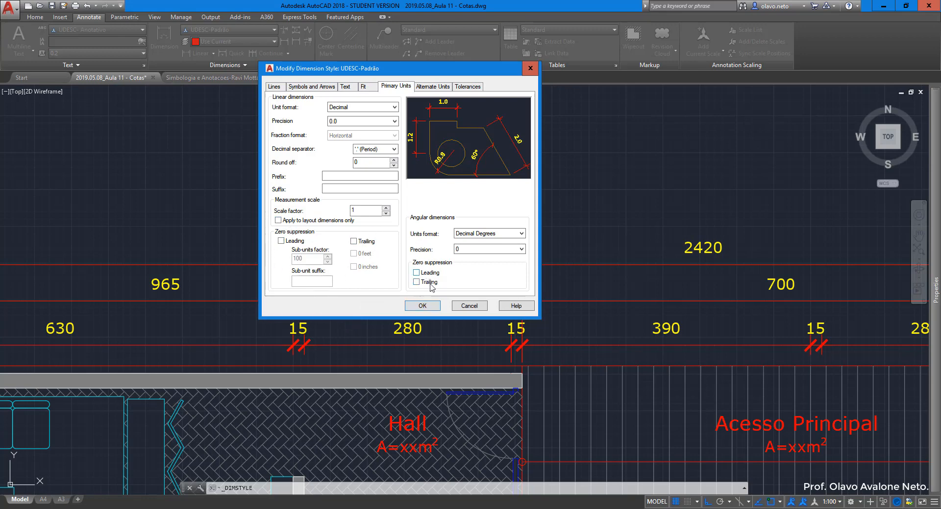
# - Review the style's settings once more, from lines, arrows, text and fit through primary and alternate units to tolerances
pyautogui.click(274, 87)
pyautogui.click(312, 87)
pyautogui.click(347, 89)
pyautogui.click(368, 88)
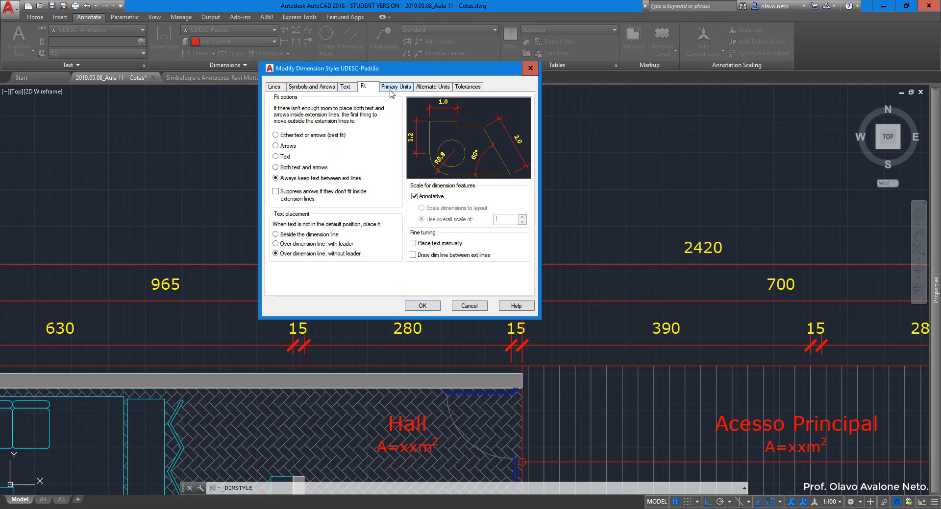
pyautogui.click(395, 87)
pyautogui.click(433, 87)
pyautogui.click(468, 86)
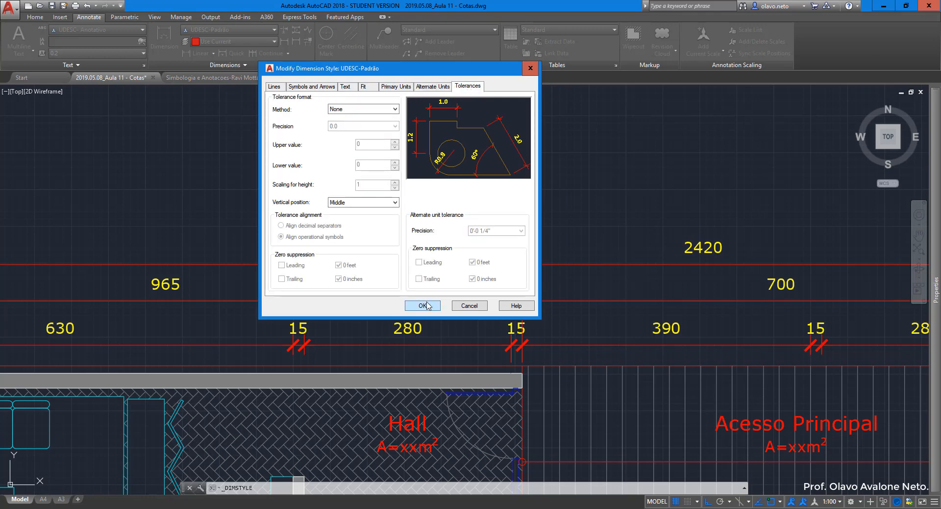